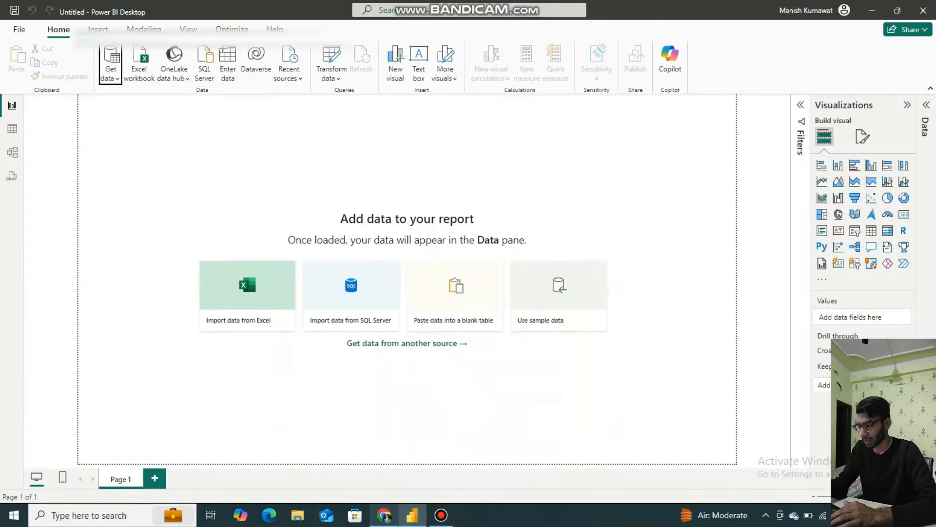
Switch to the SharePoint document library in the browser and copy the direct link of DAX Orders.xlsx.
left_click(384, 515)
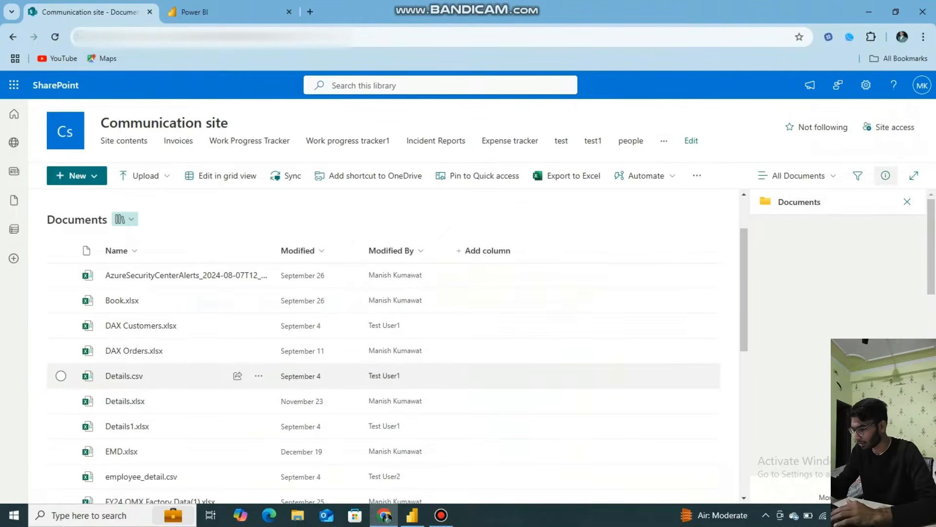
mouse_move(124, 376)
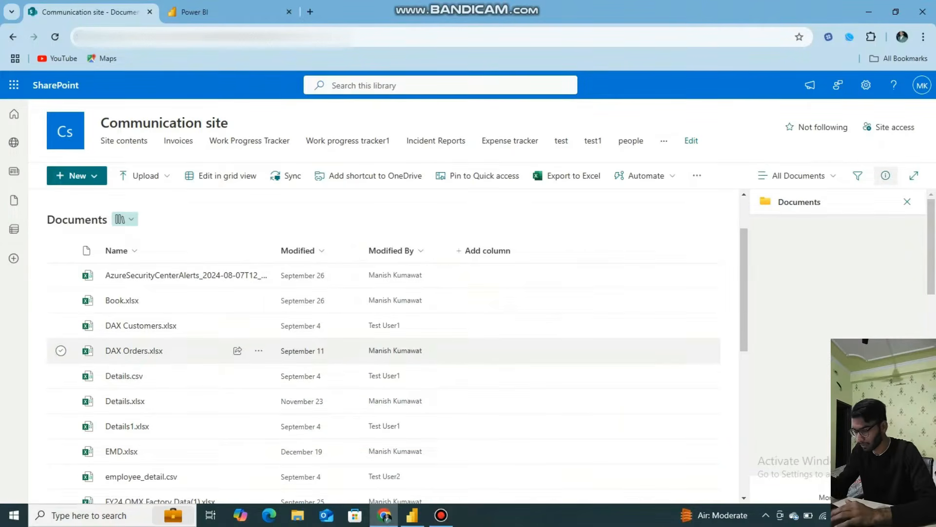
left_click(61, 351)
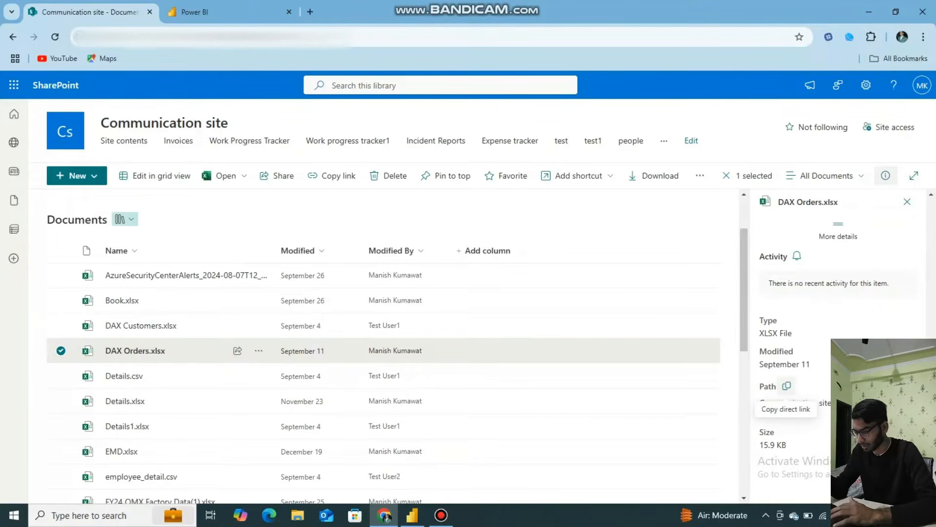
left_click(786, 386)
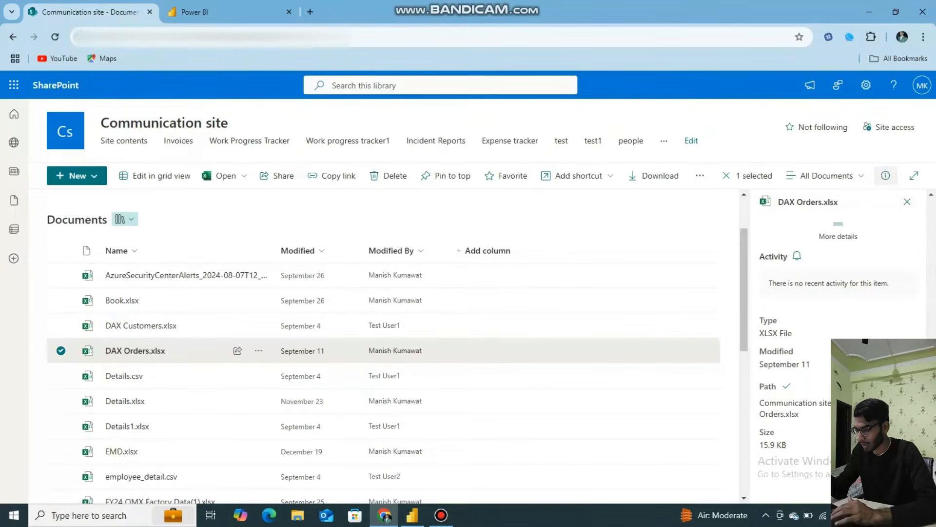
Switch to Power BI Desktop and start a Web data connection using the copied DAX Orders.xlsx link as the URL.
left_click(412, 514)
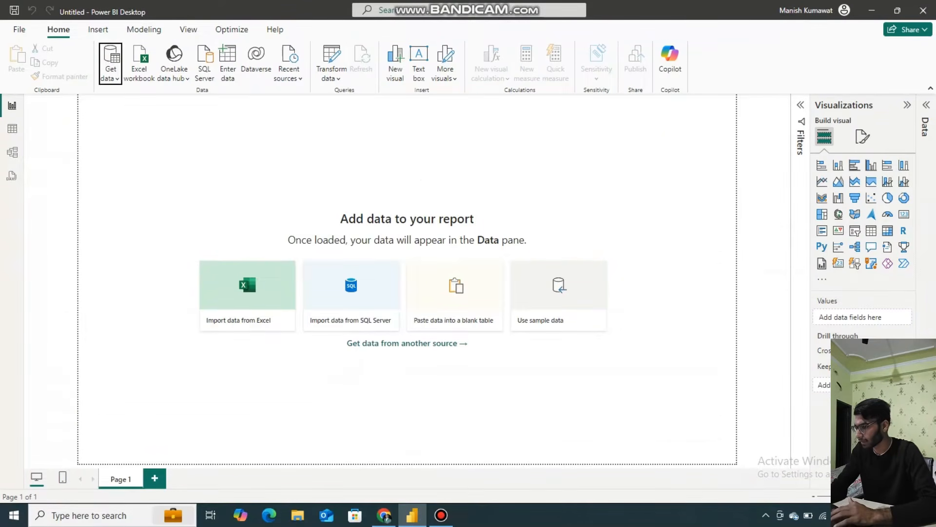
left_click(111, 69)
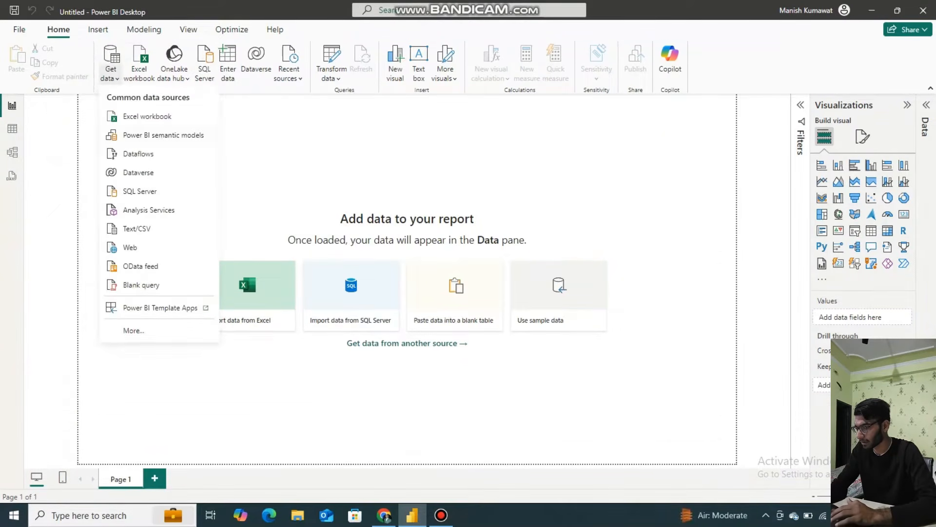
left_click(130, 247)
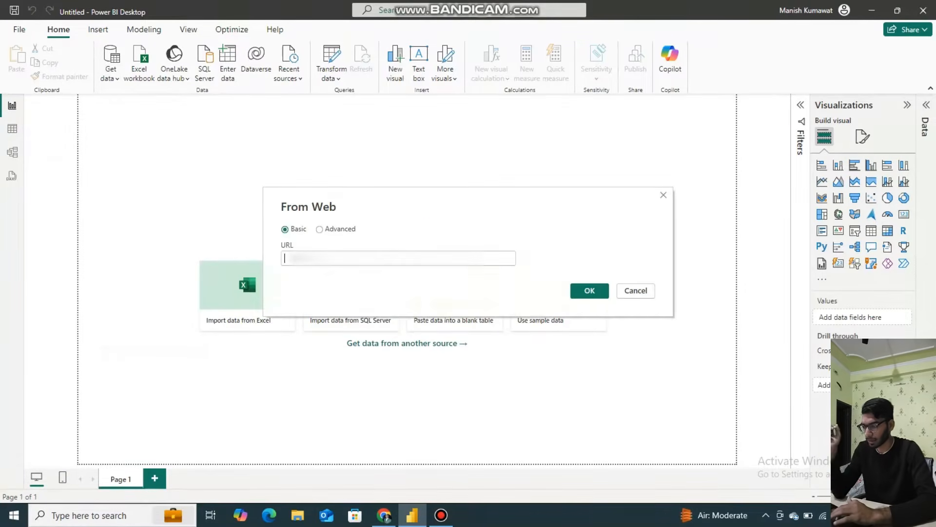
key("ctrl+v")
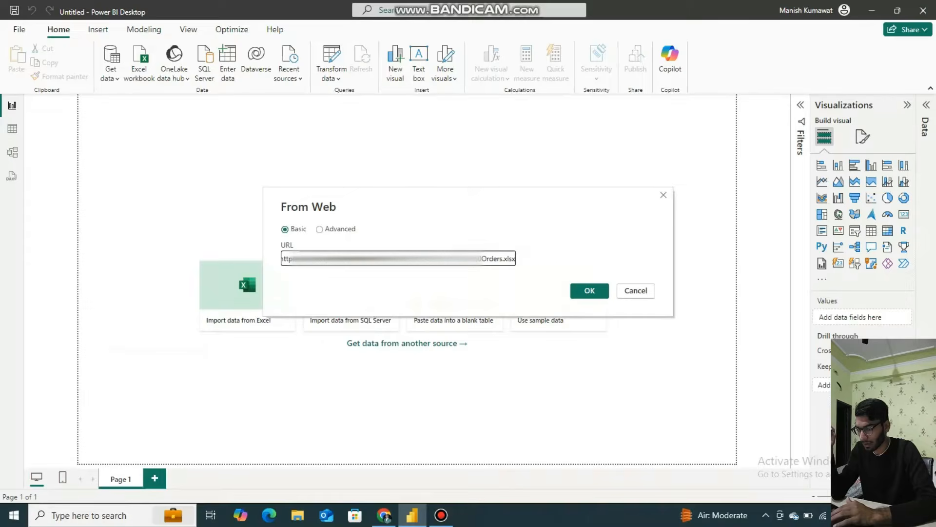
key("Return")
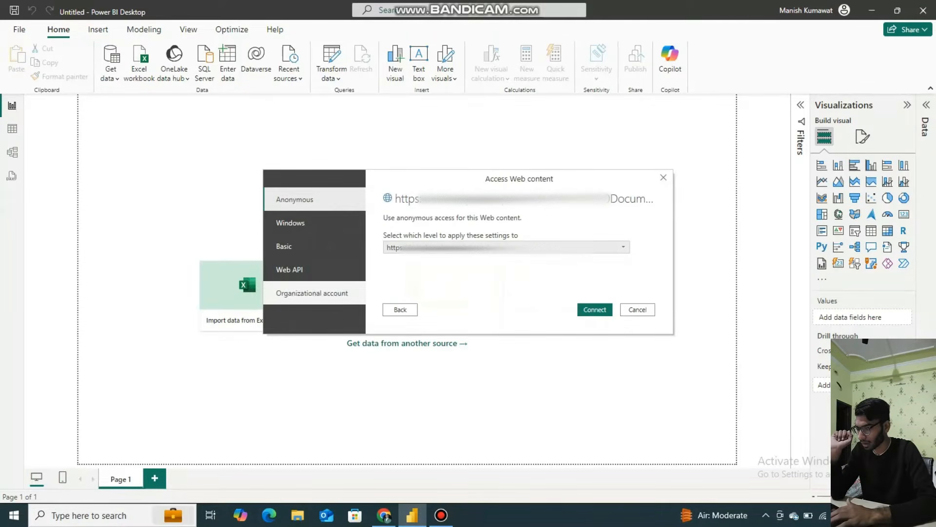
Sign in to the web source with the existing organizational account and connect to it.
left_click(312, 292)
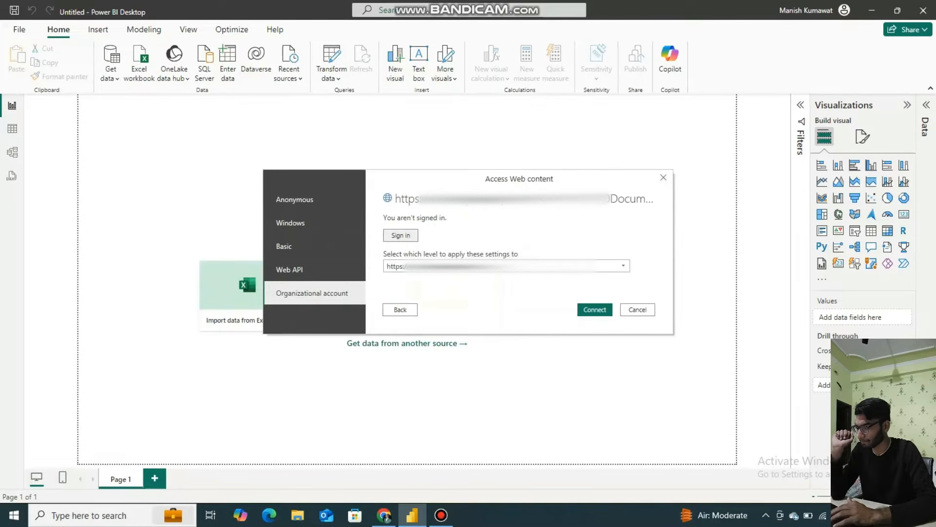
left_click(401, 235)
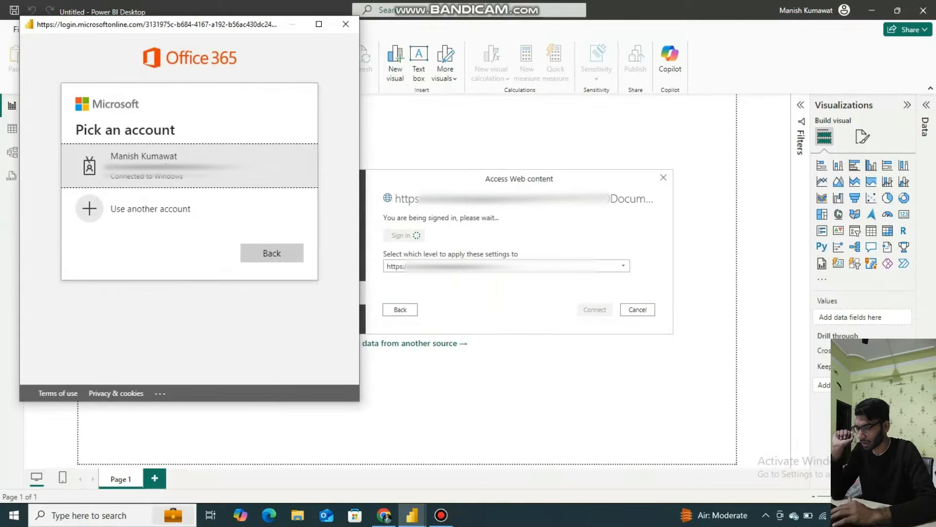
left_click(143, 161)
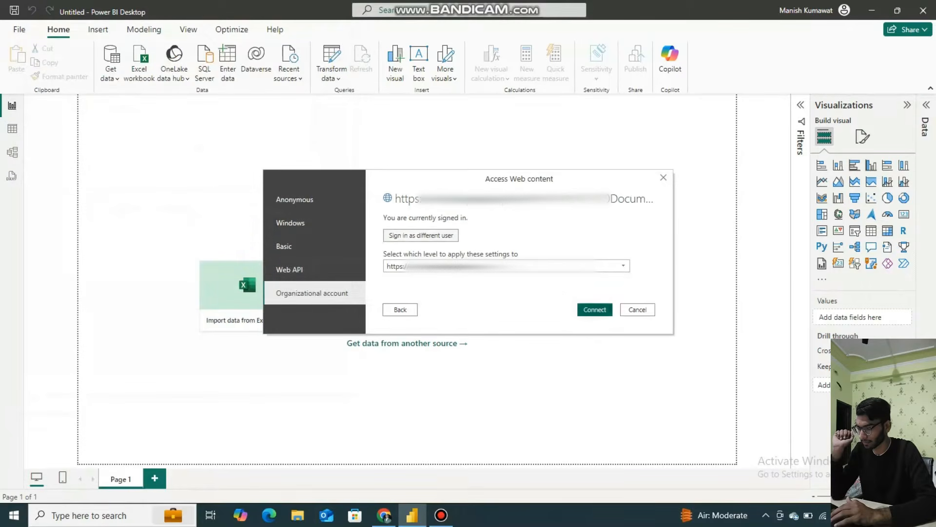
left_click(596, 310)
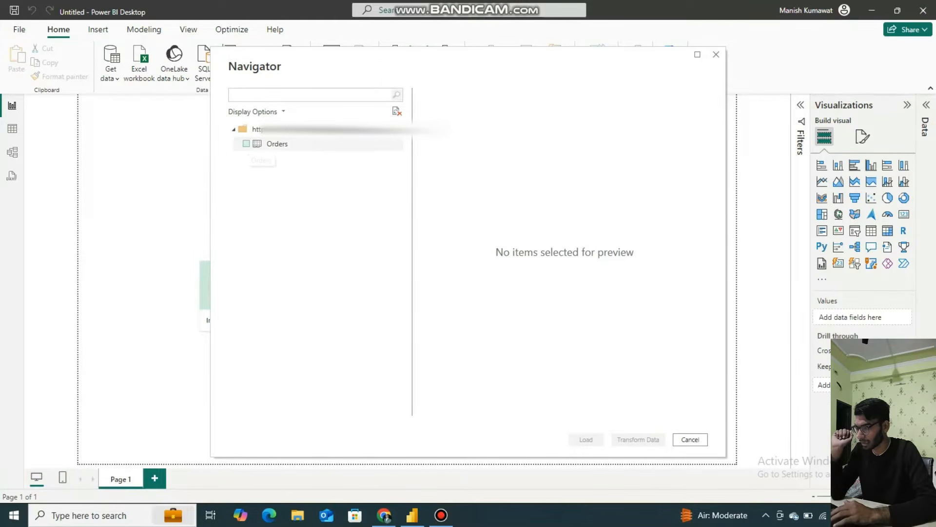
Load the Orders table from the workbook into the report and expand its field list.
left_click(246, 143)
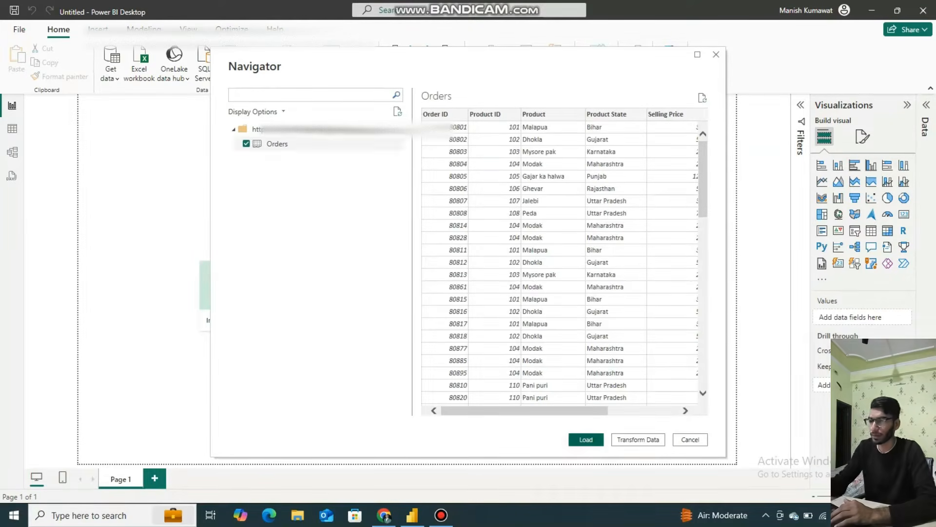
key("alt+Tab")
key("alt+Tab")
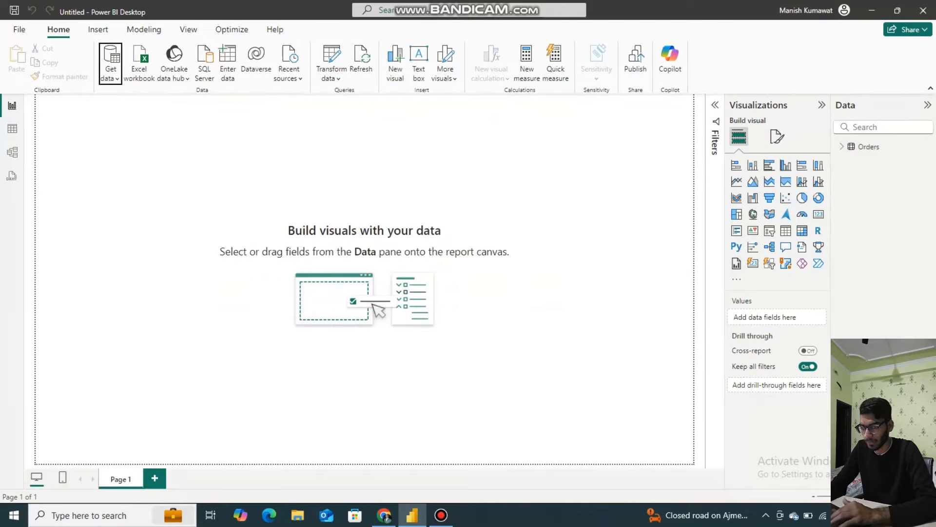
left_click(868, 146)
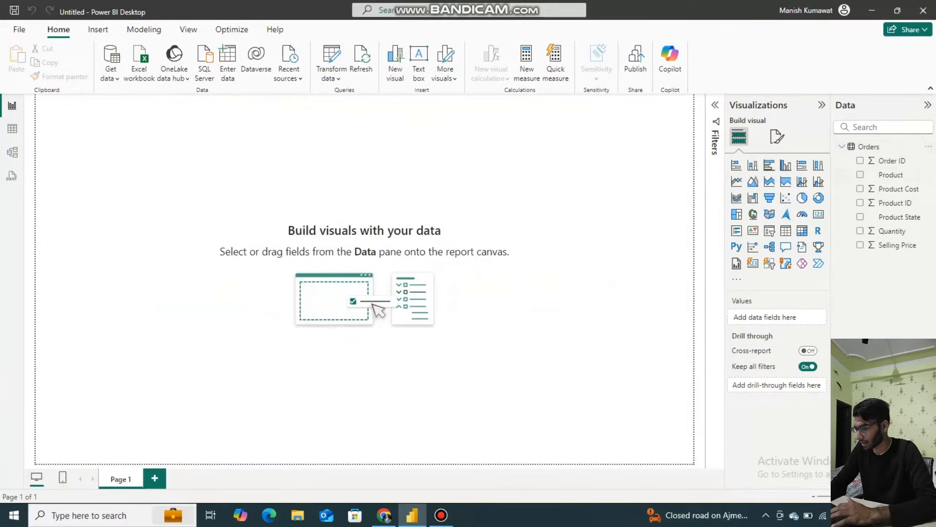
Open DAX Orders.xlsx from the SharePoint library in the browser, and return to Power BI Desktop.
left_click(385, 515)
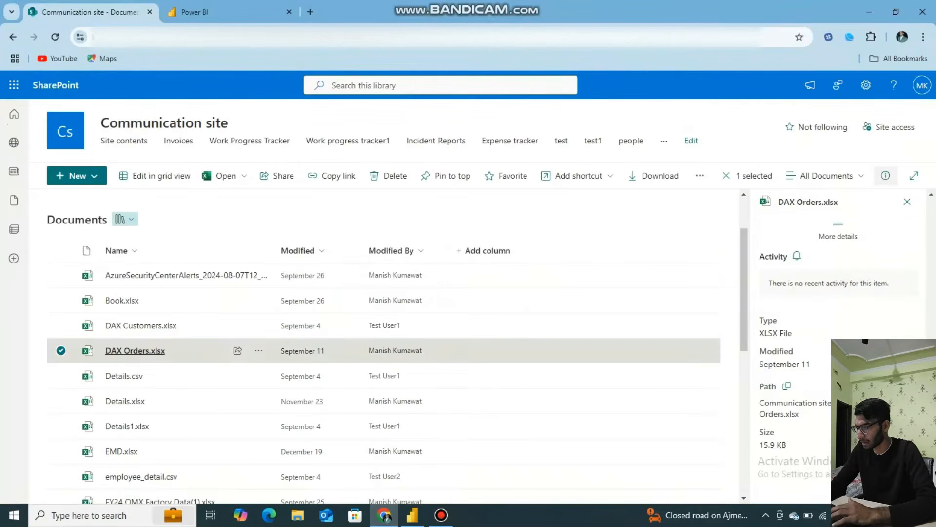
left_click(147, 350)
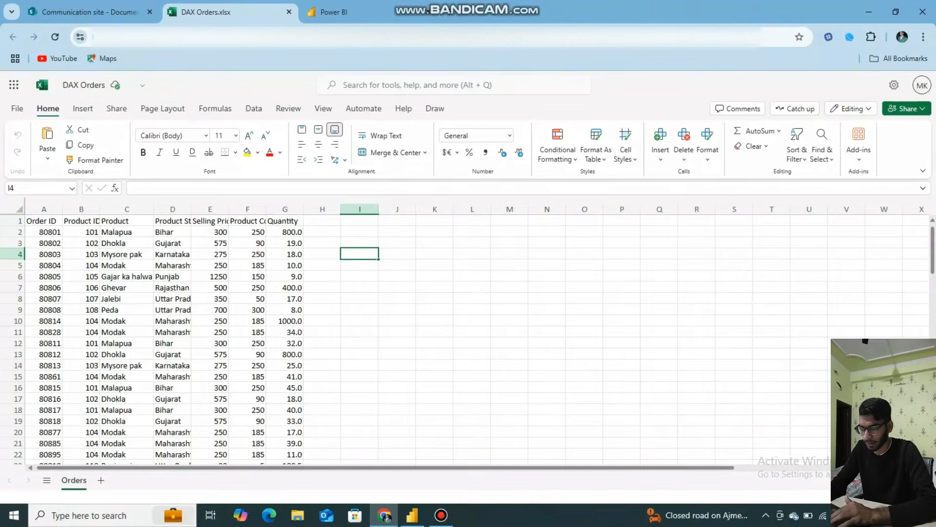
left_click(412, 515)
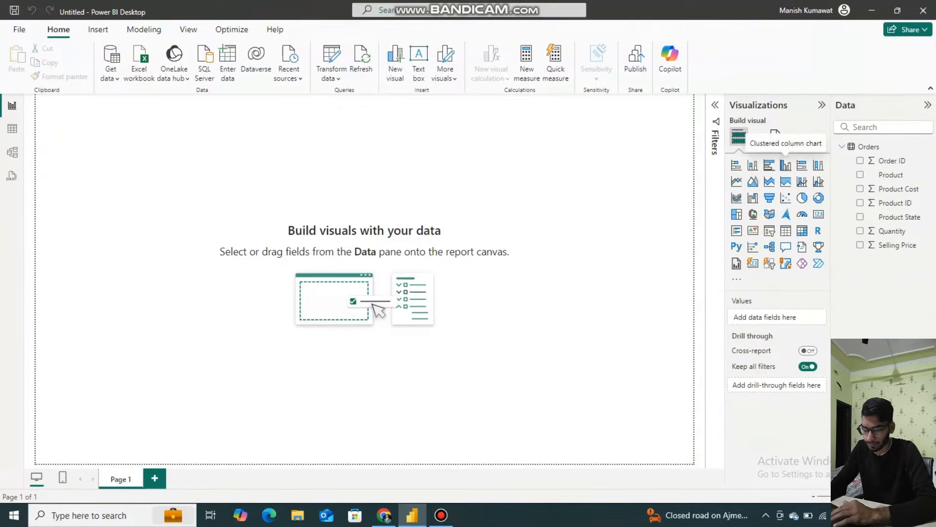
Add a card visual showing the sum of Selling Price, enlarge it and move it away from the page corner.
left_click(786, 164)
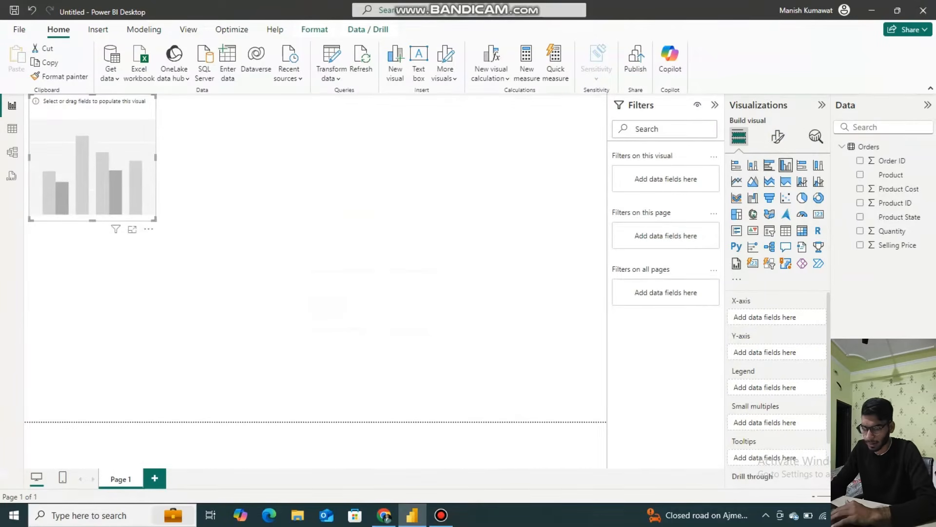
key("Delete")
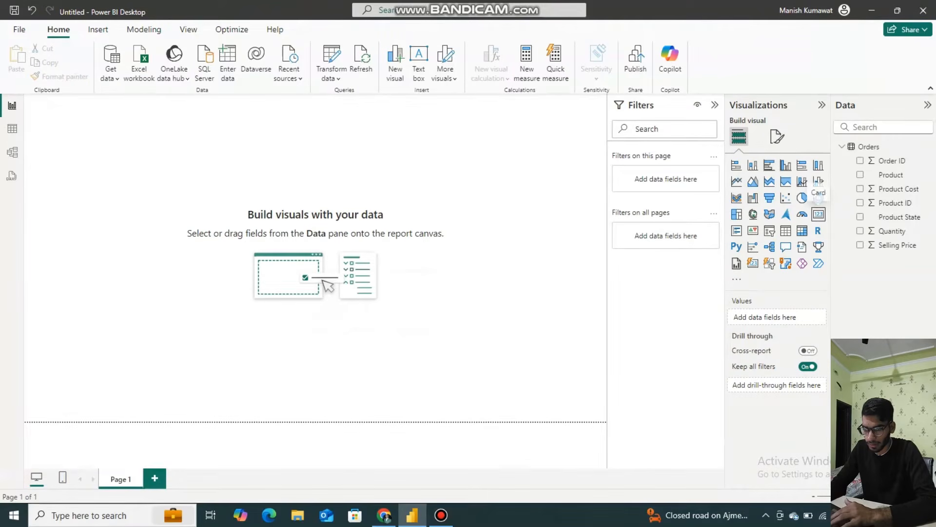
left_click(818, 214)
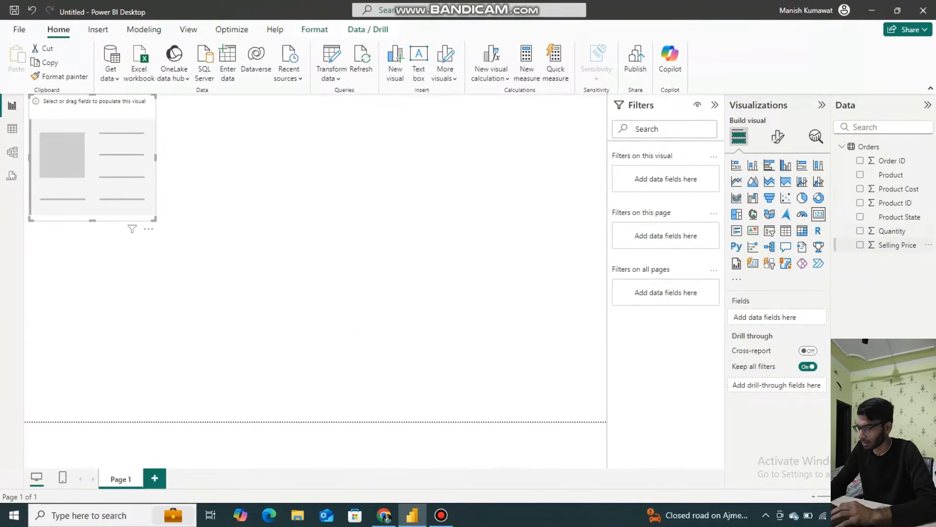
left_click(861, 245)
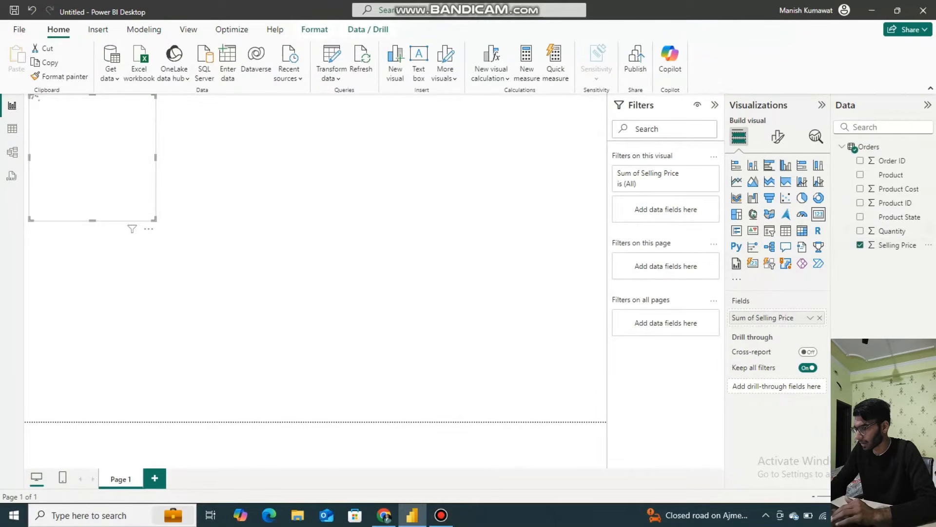
left_click_drag(155, 220, 349, 327)
left_click_drag(190, 146, 249, 167)
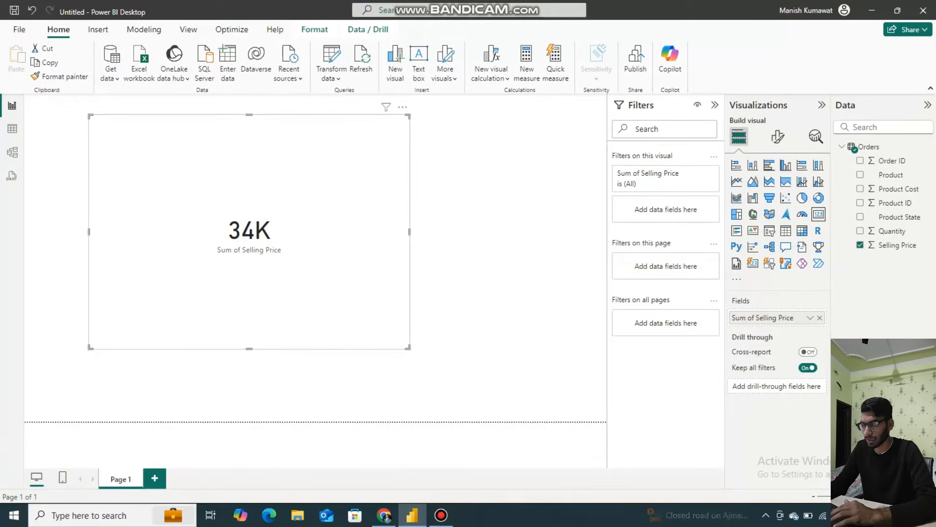
Save the report in Downloads under the name Practice Live Data.
key("ctrl+s")
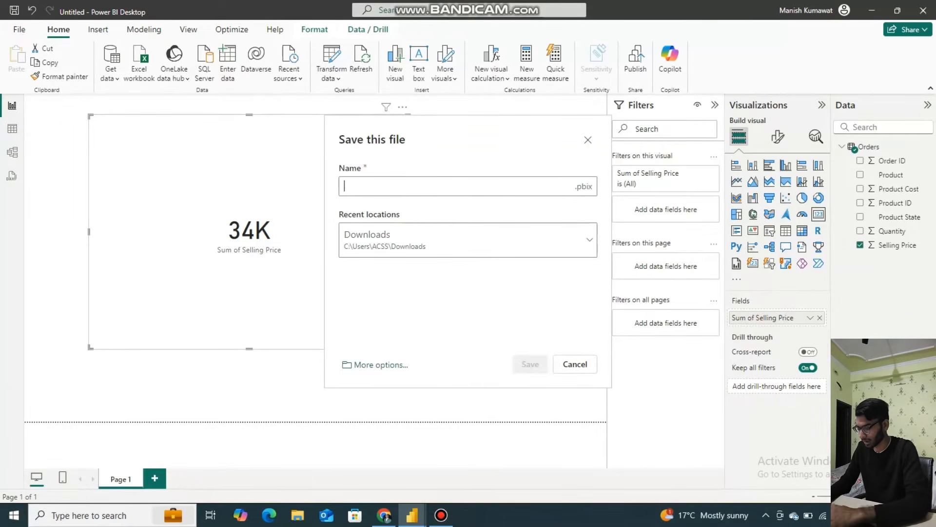
type("Pract")
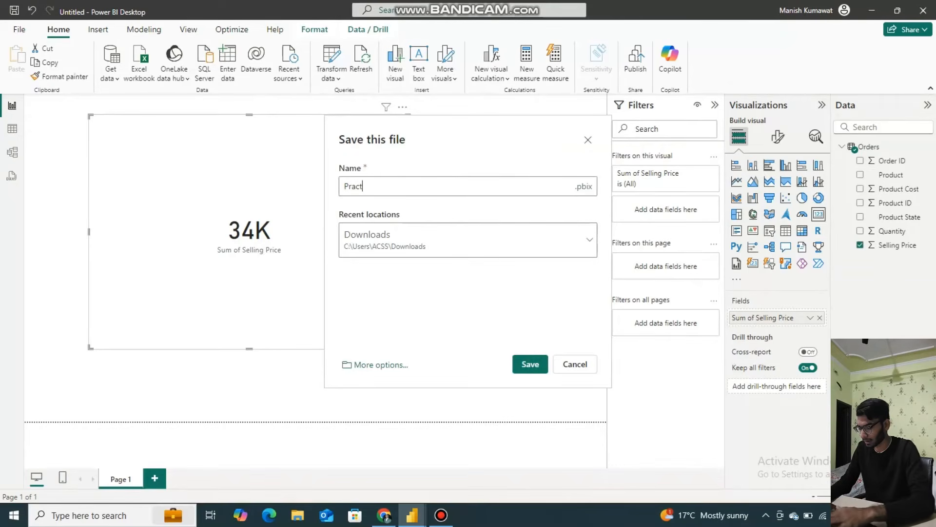
type("ice Live Data")
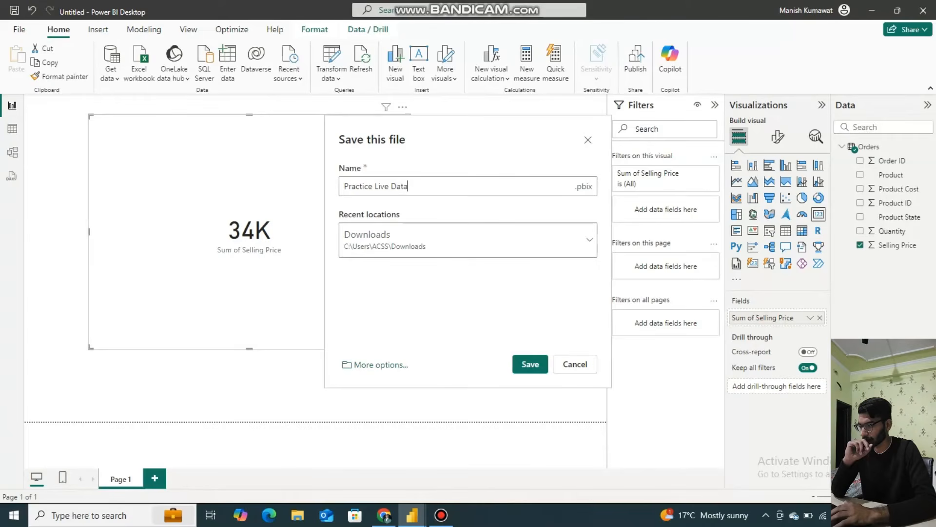
left_click(531, 363)
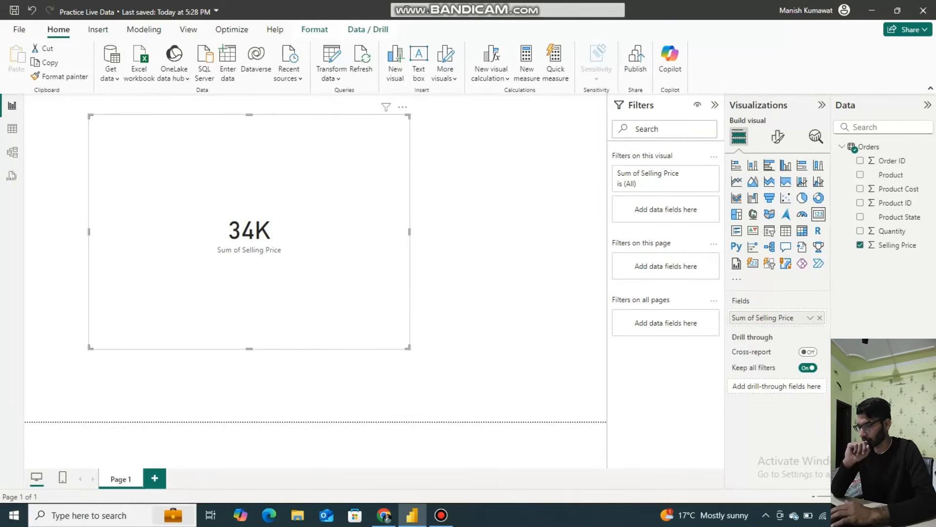
Switch to the DAX Orders workbook in the browser and set the Selling Price in cell E2 to 3000.
left_click(384, 515)
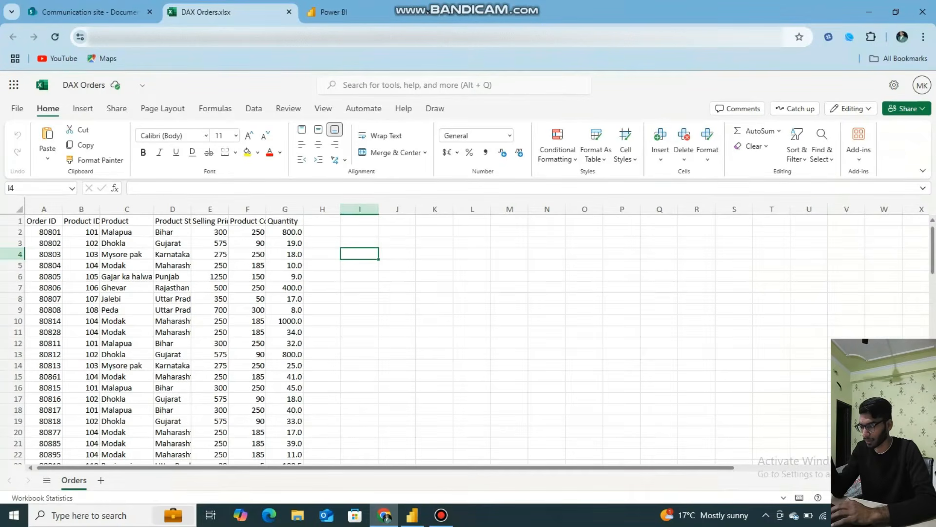
left_click(210, 232)
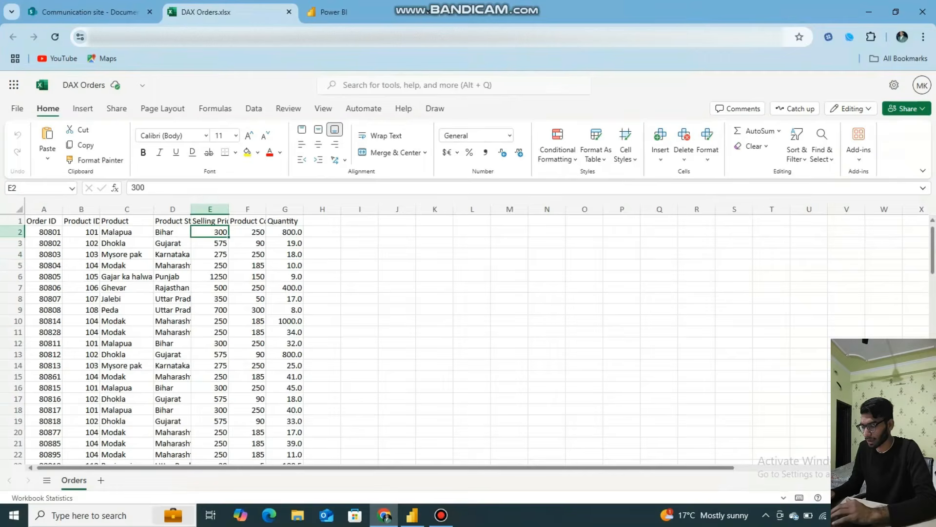
key("alt+Tab")
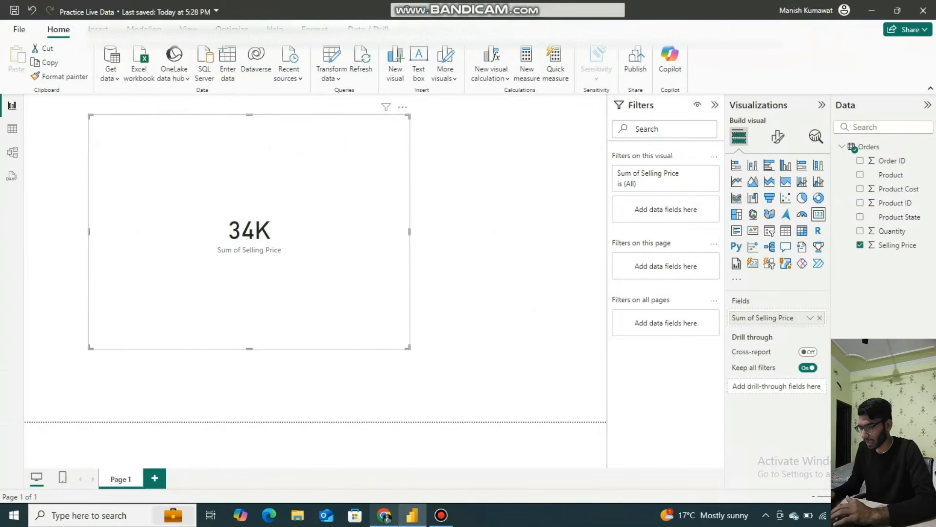
key("alt+Tab")
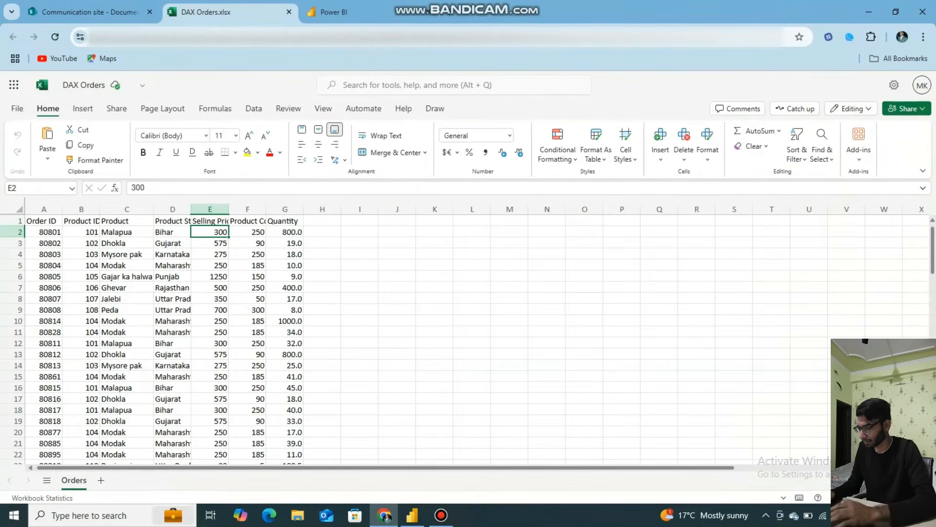
key("F2")
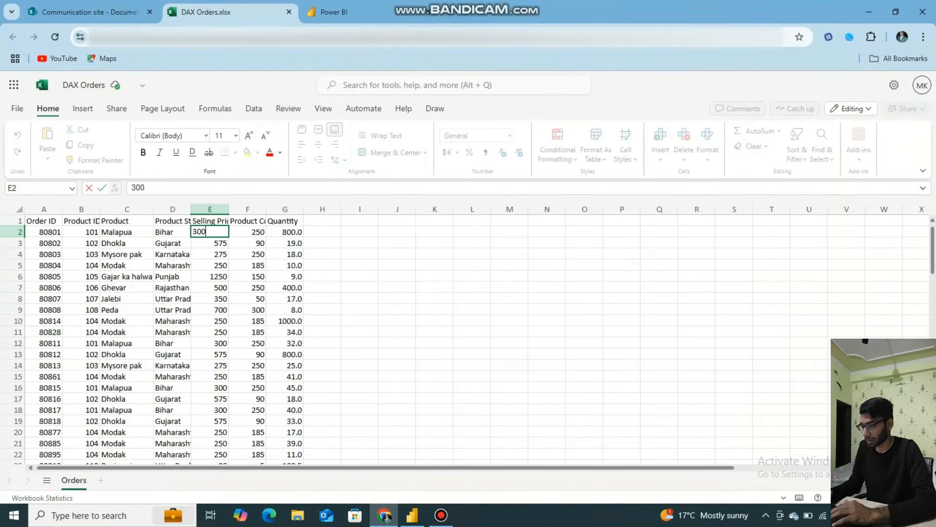
type("0")
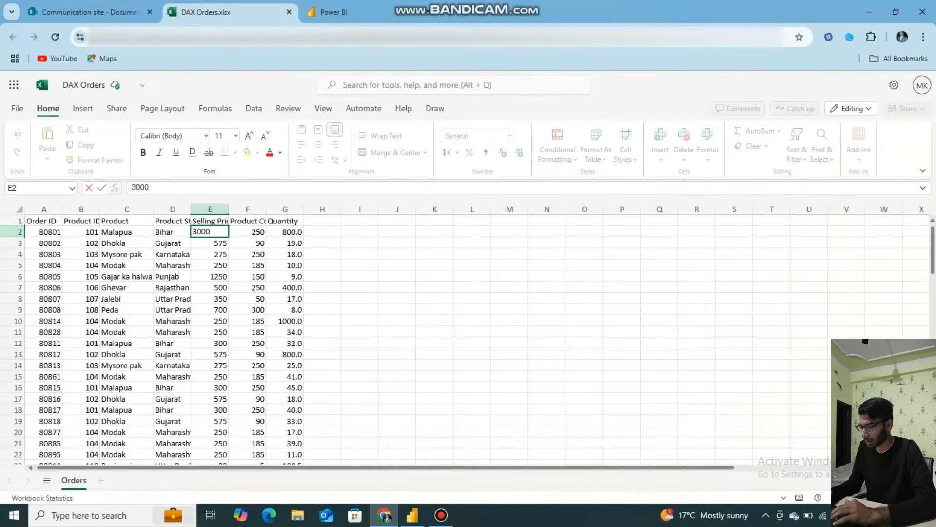
left_click(359, 276)
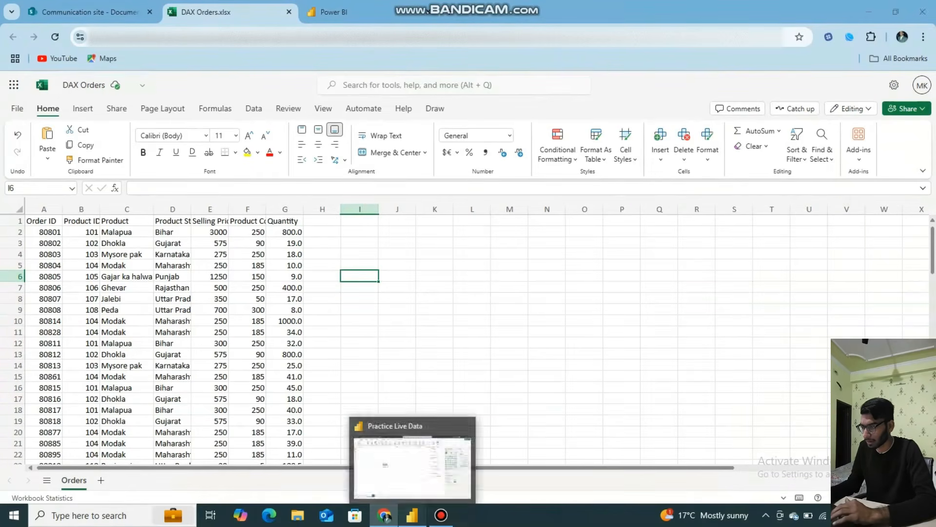
Switch to Power BI Desktop and refresh the report's data, repeating the refresh to pick up the edited workbook.
left_click(412, 515)
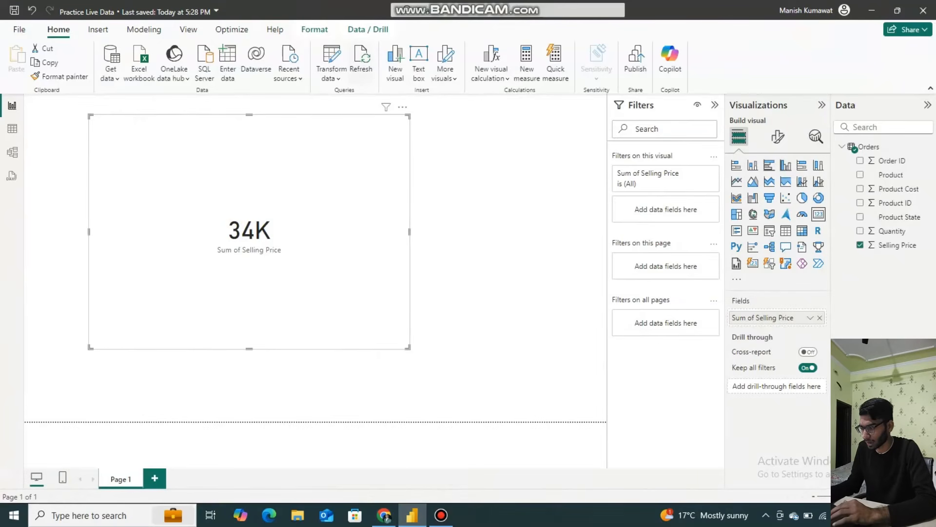
left_click(361, 62)
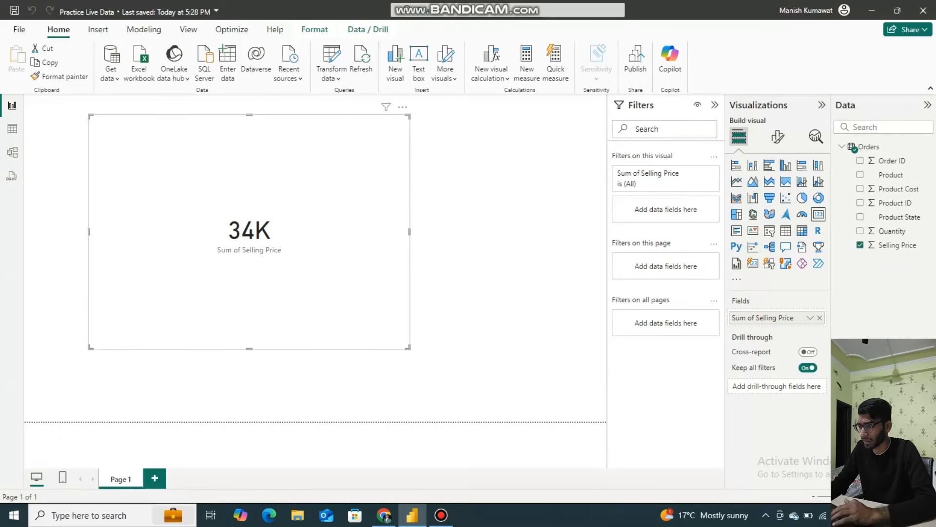
left_click(361, 64)
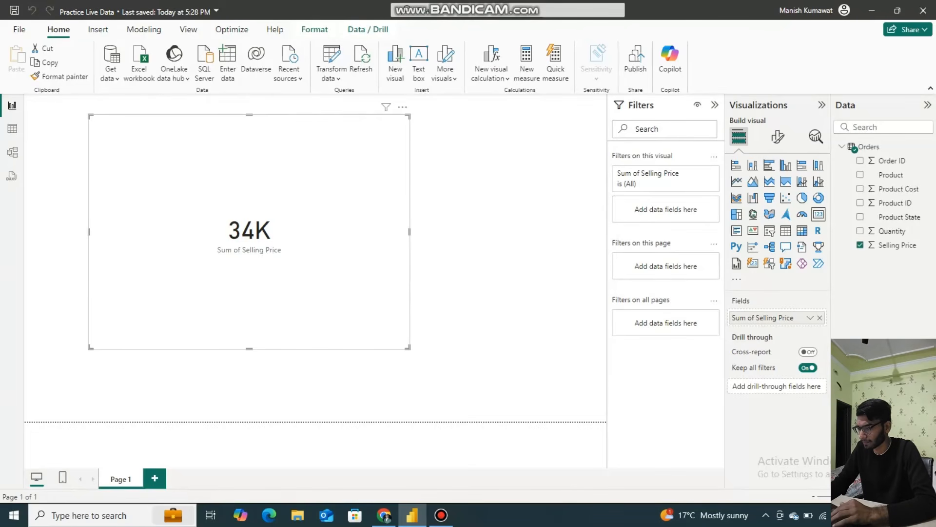
left_click(361, 62)
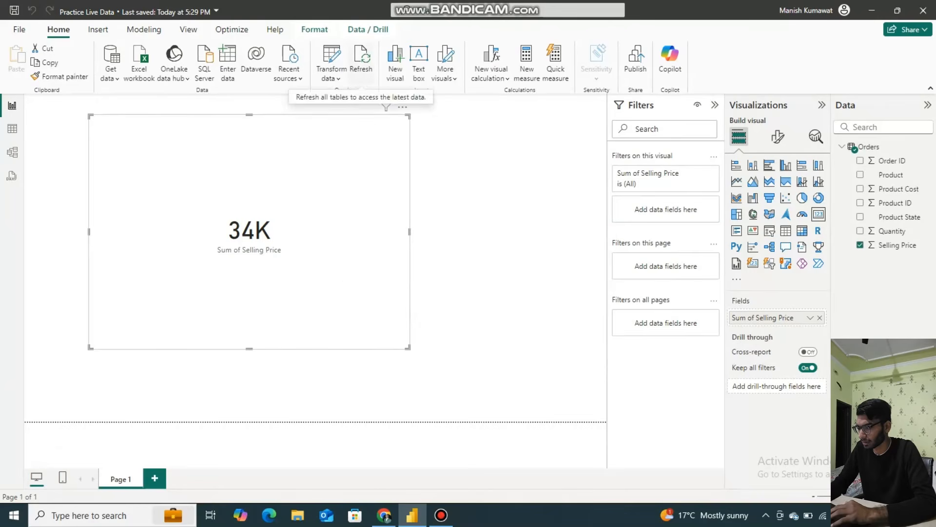
left_click(361, 62)
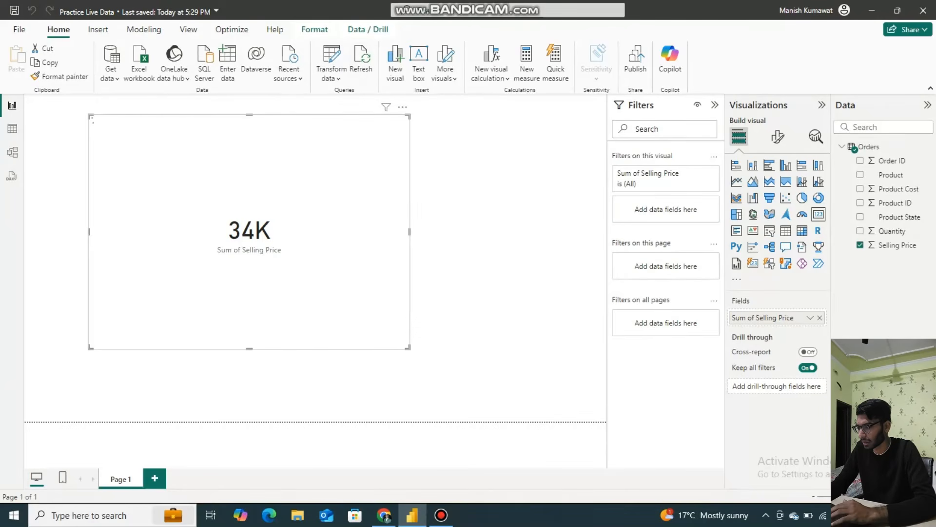